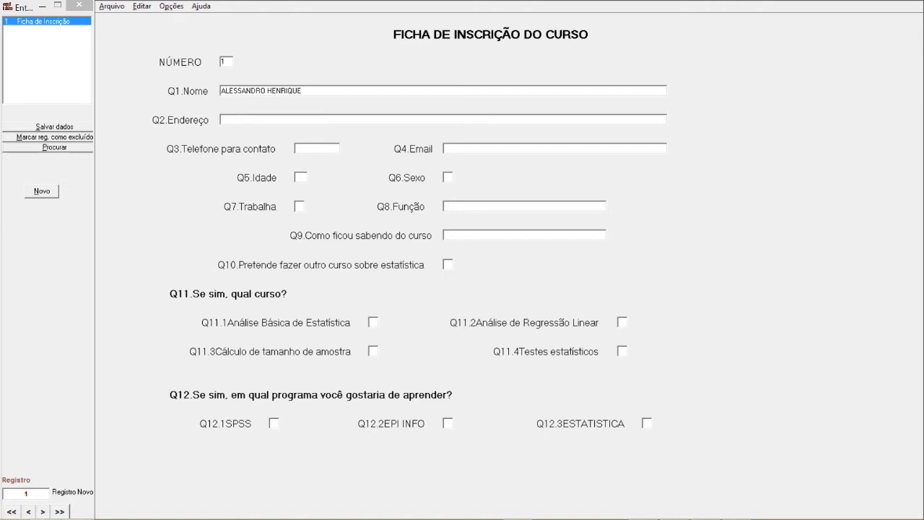
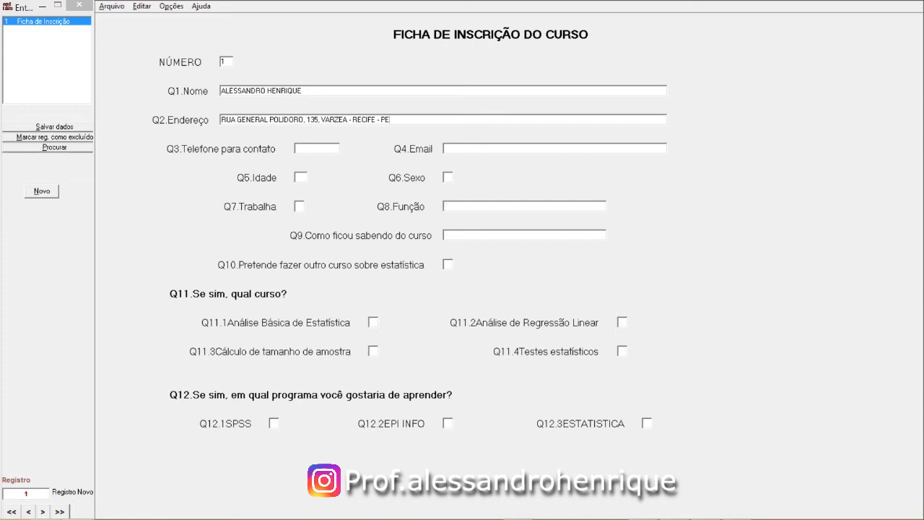
Enter participant 1's street address, contact phone number and e-mail address
key(Tab)
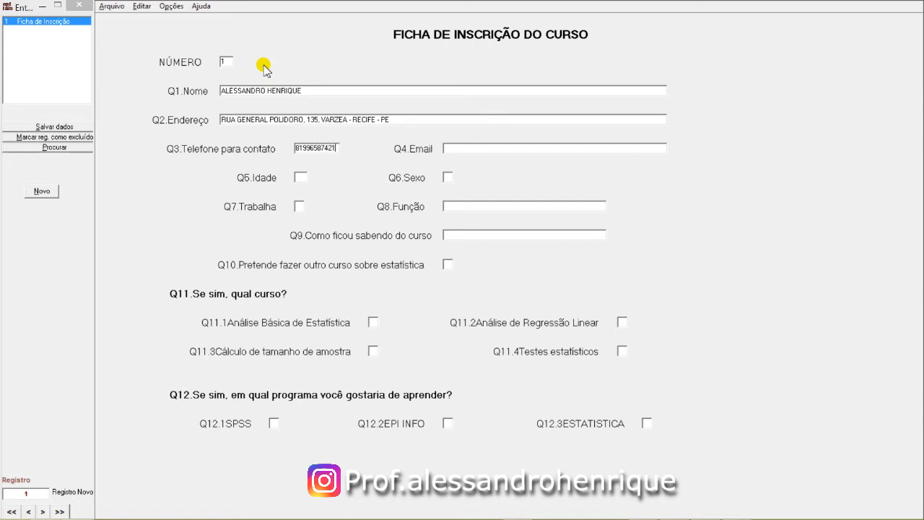
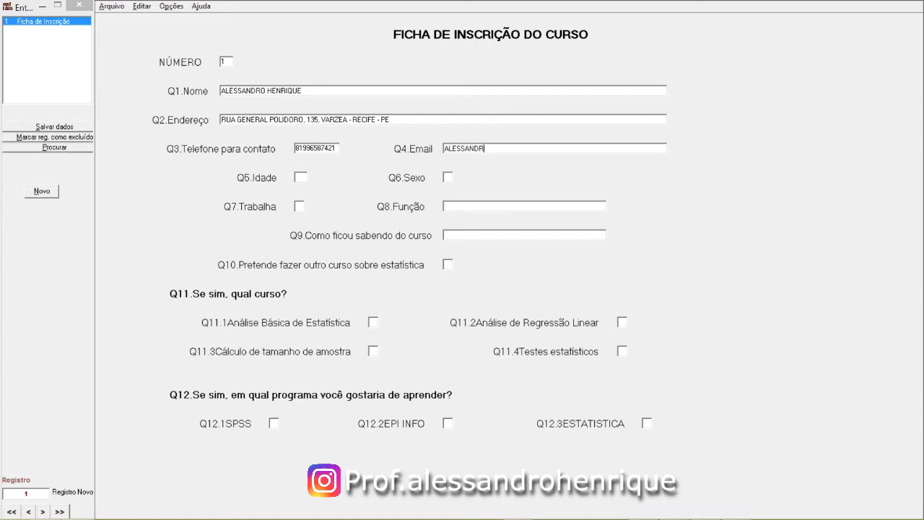
Fill in age 36, job PROFESSOR, source 'INDICACAO DE AMIGO' and the course answers, then save record 1
key(Tab)
text(36)
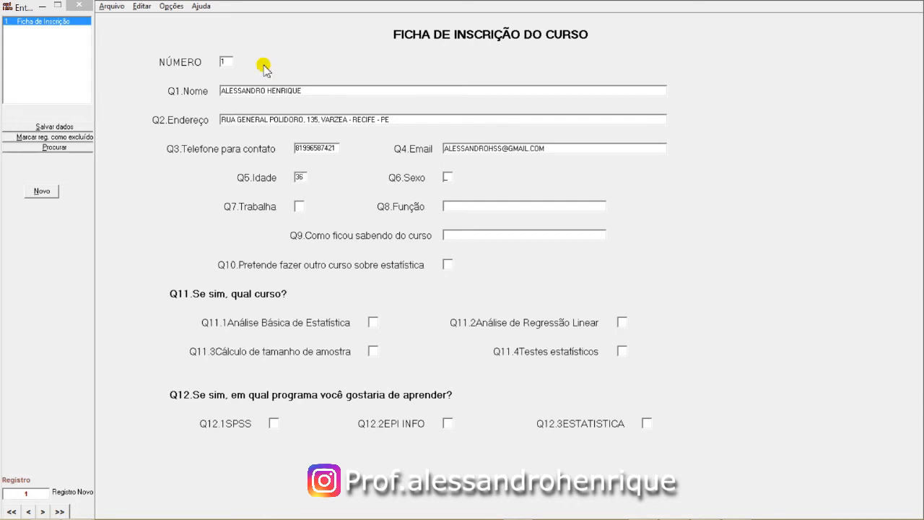
text(1)
text(1)
text(PROFES)
text(SOR)
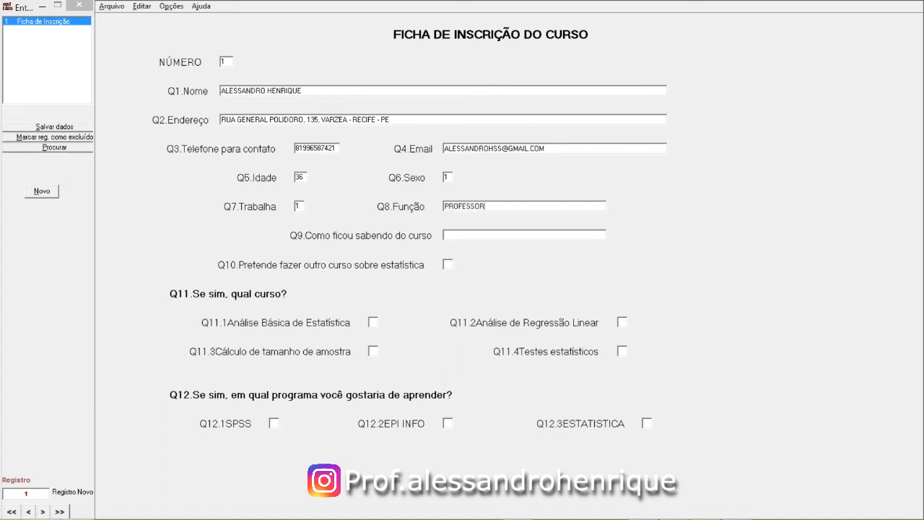
text(INDICACA)
text(O DE AMIGO)
text(1)
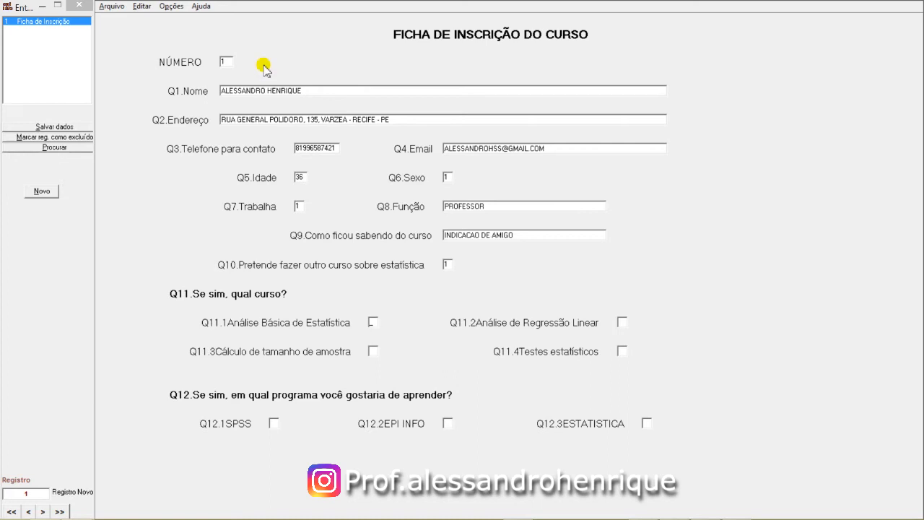
text(0111100)
key(Return)
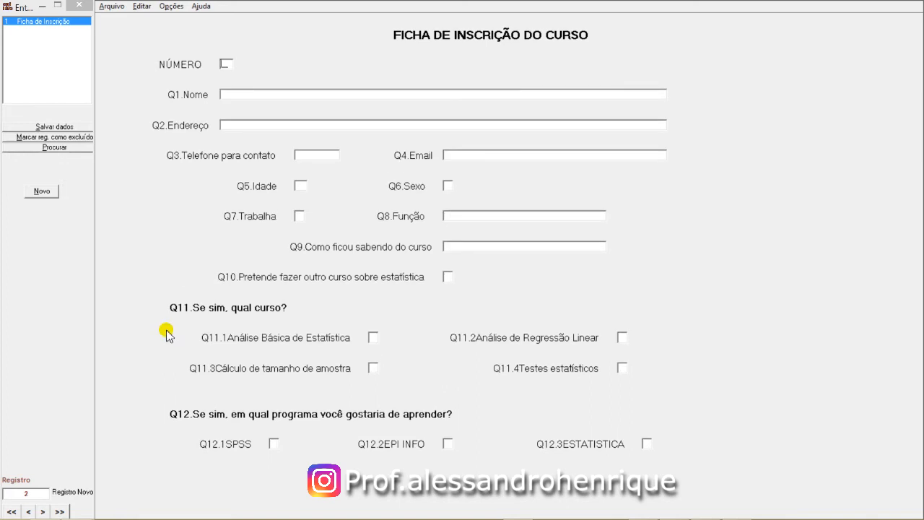
Set NÚMERO to 2 and enter the participant's name, address, phone, e-mail, age 27 and sex 2
click(16, 493)
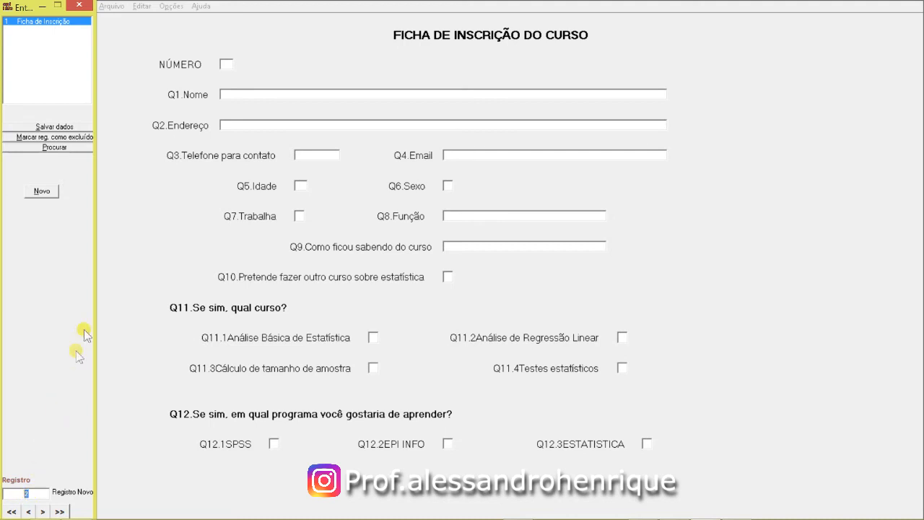
click(226, 65)
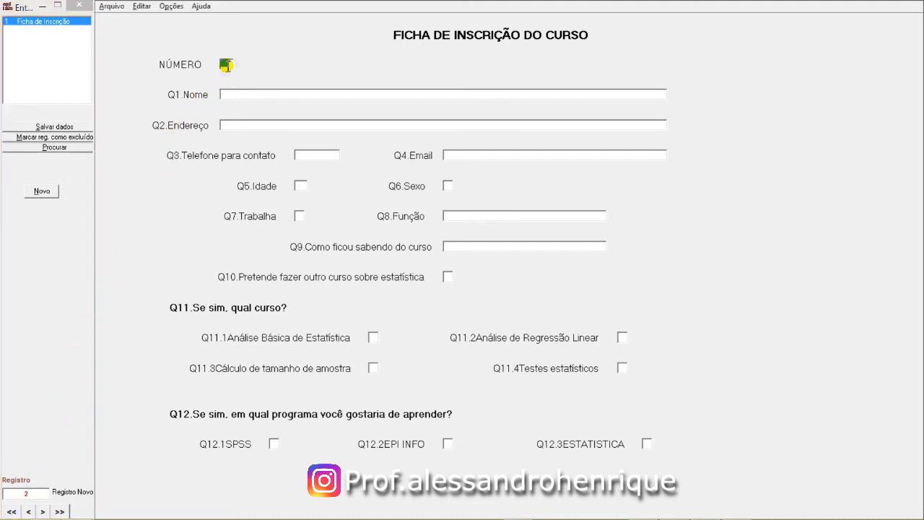
click(228, 66)
text(2)
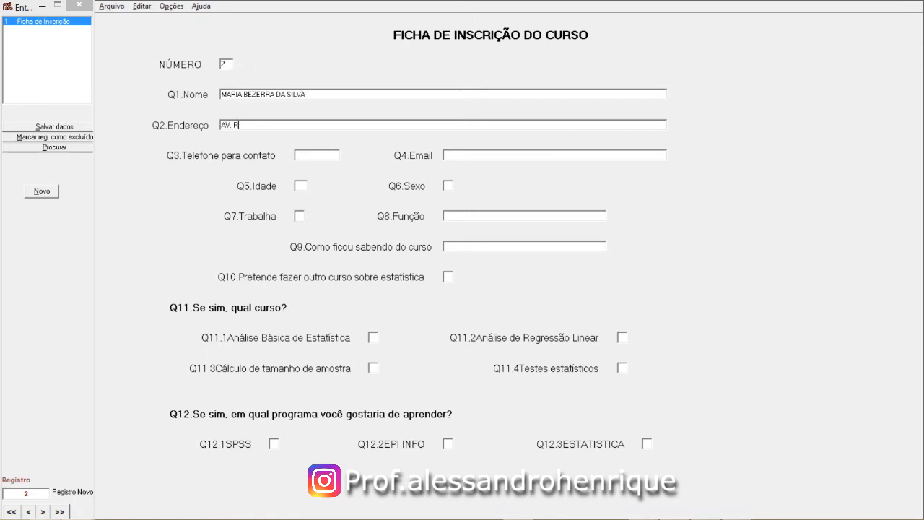
key(Tab)
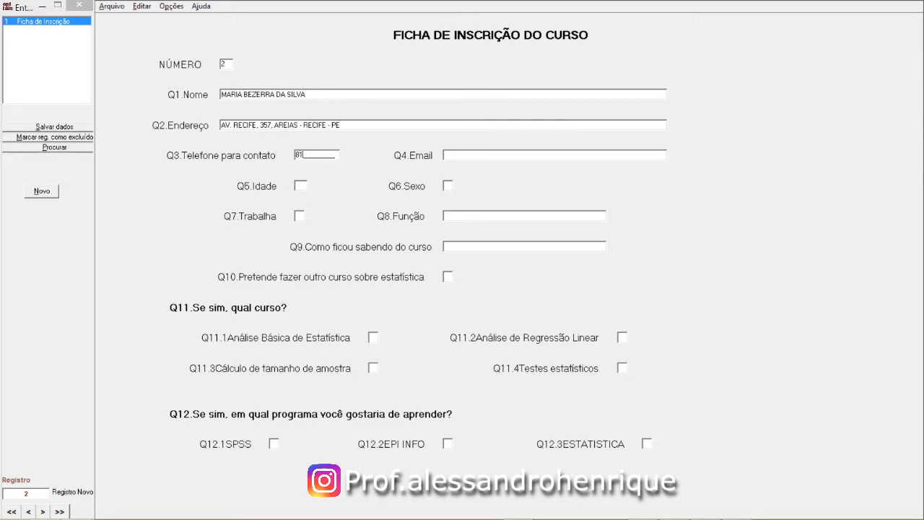
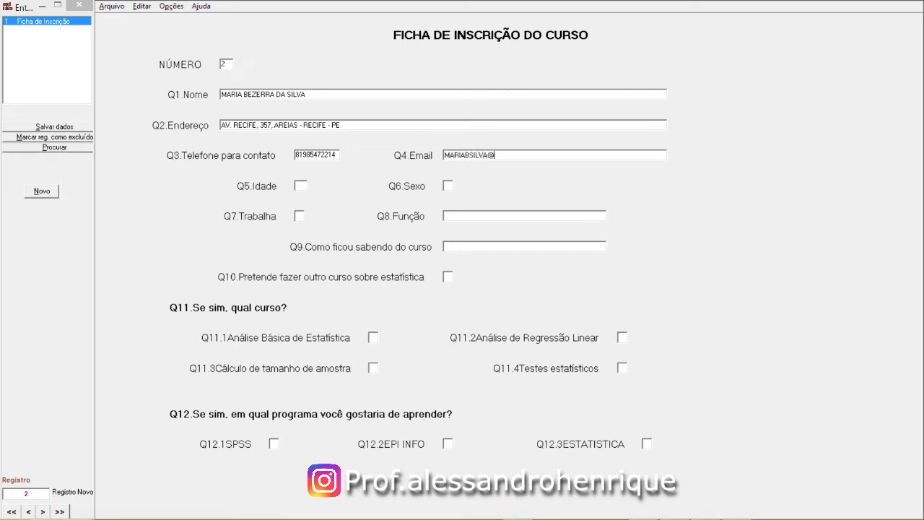
text(27)
text(2)
text(2)
Set Trabalha to 4, Função NA, Q9 'INDICACAO DE AMIGO' and Q10 2, then save record 2
click(298, 216)
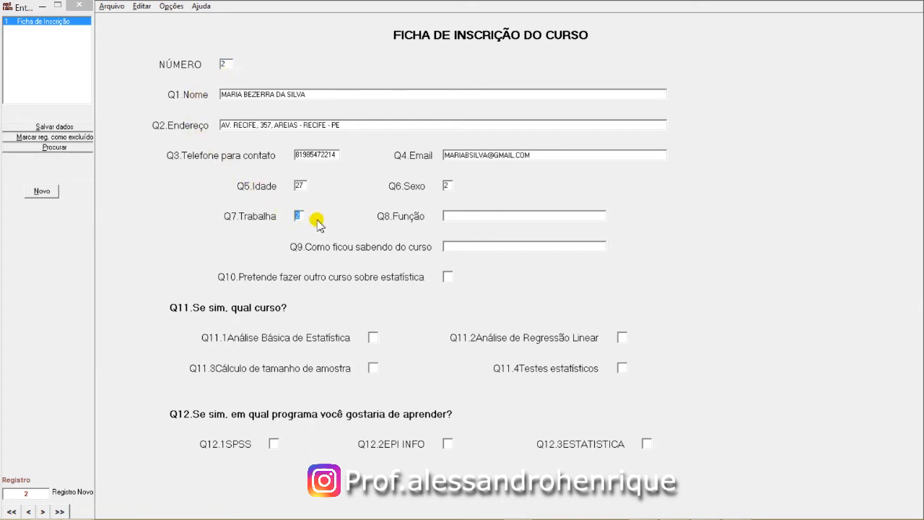
text(4)
key(Return)
click(457, 216)
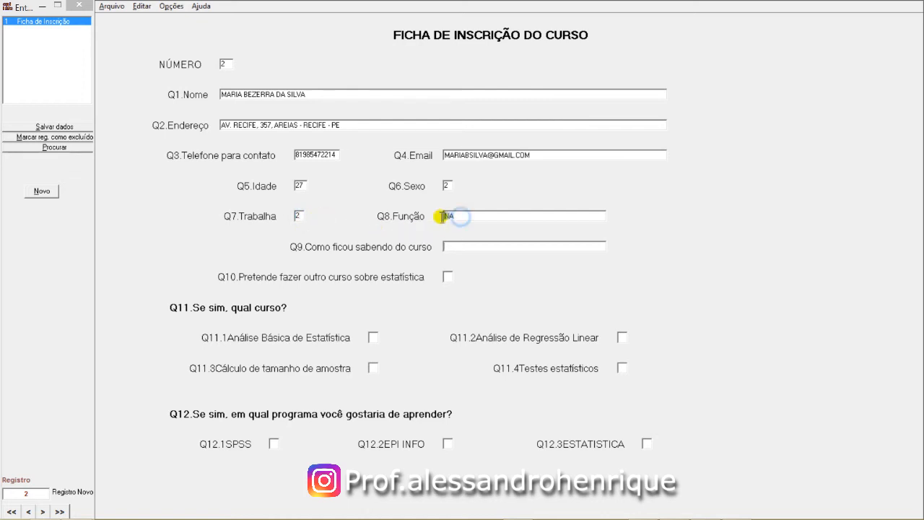
key(Return)
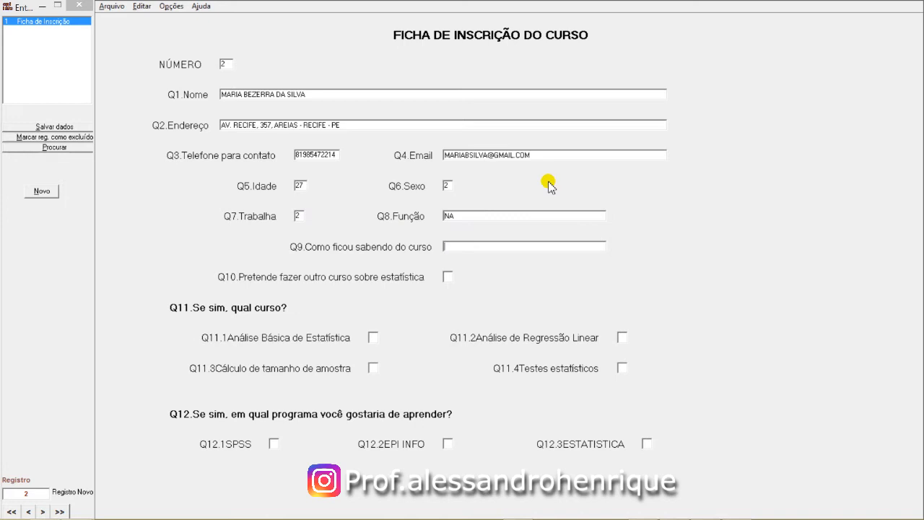
text(INDICACAO DE AMIGO)
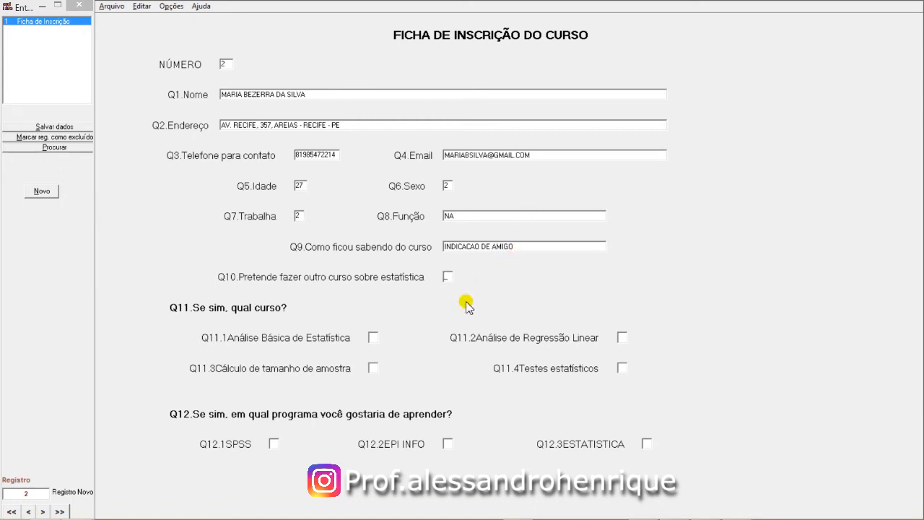
text(2)
double_click(448, 276)
key(Return)
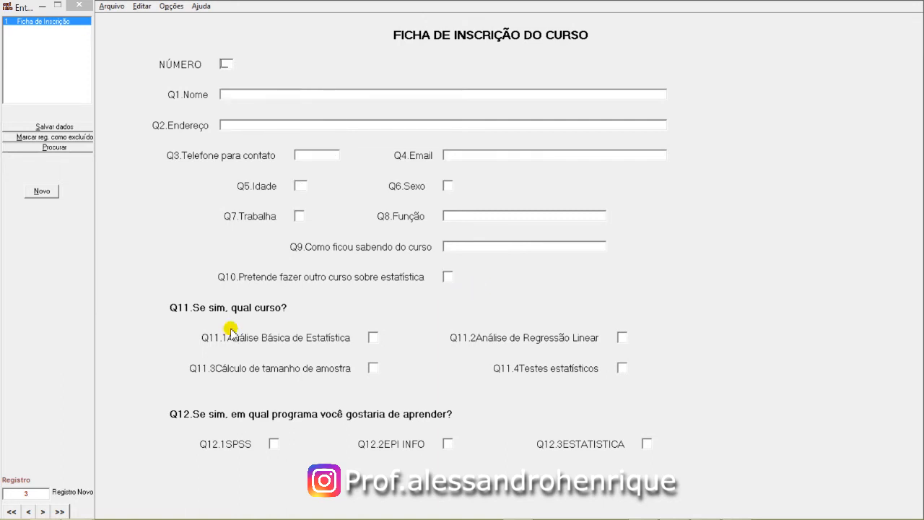
click(27, 495)
drag(27, 496, 23, 495)
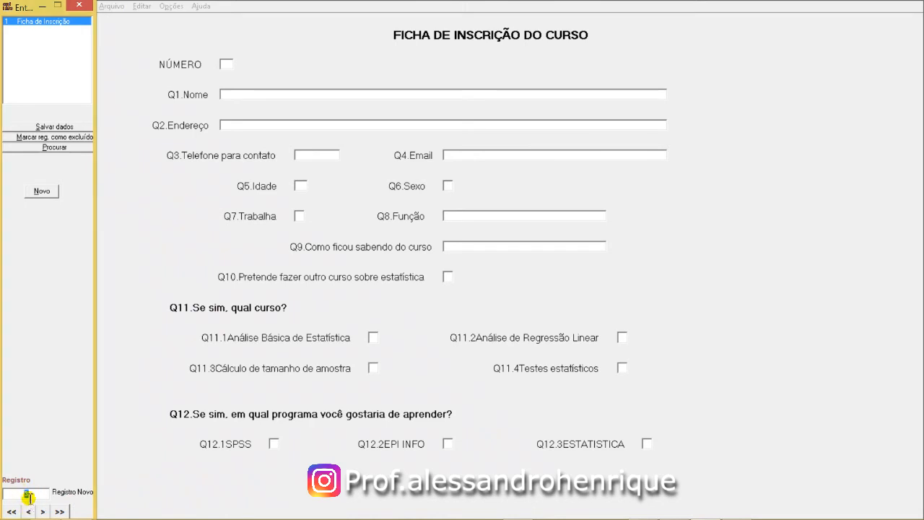
click(30, 511)
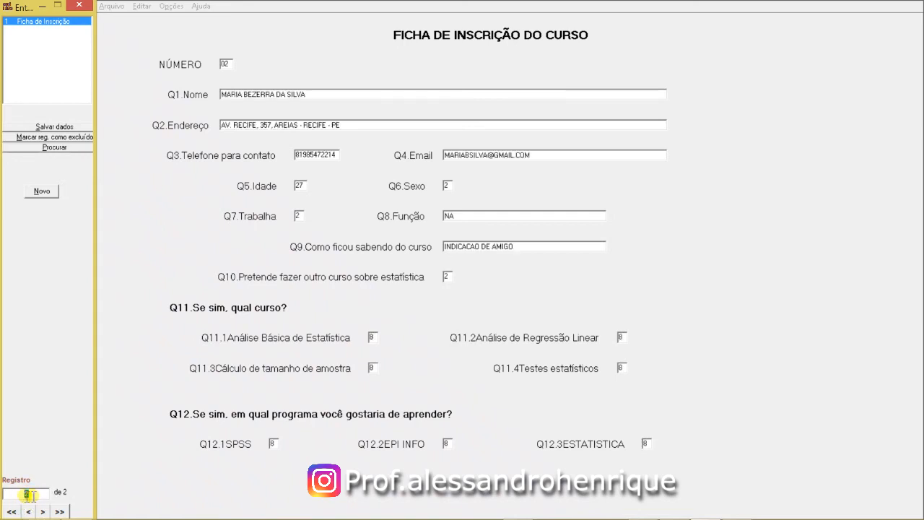
click(446, 282)
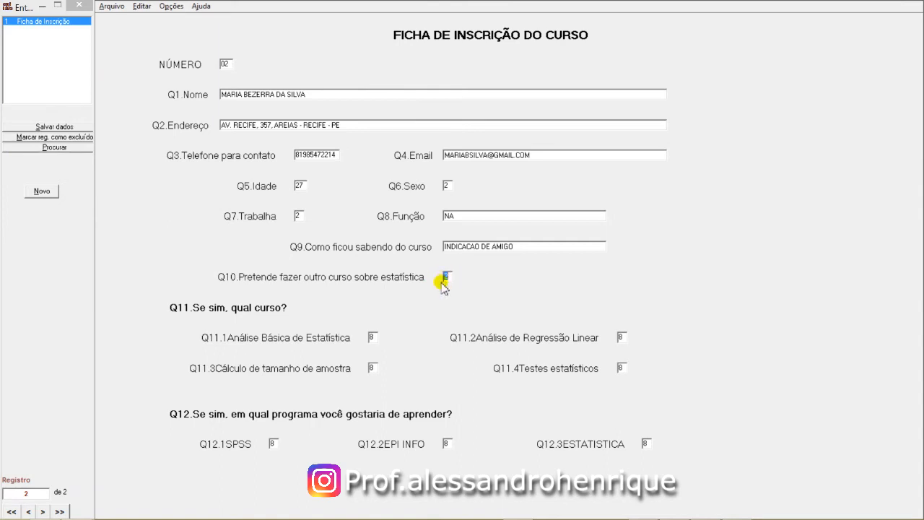
click(374, 336)
click(619, 338)
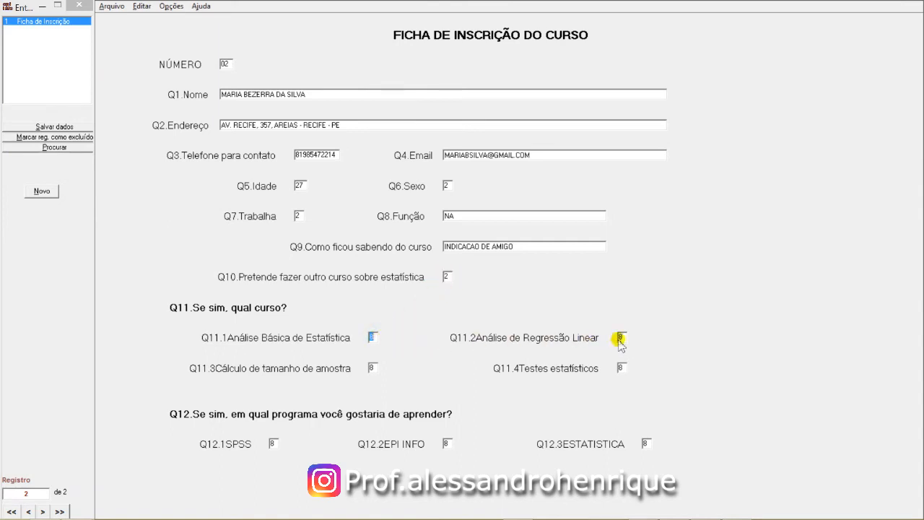
click(373, 369)
click(621, 369)
click(273, 443)
click(446, 443)
click(646, 444)
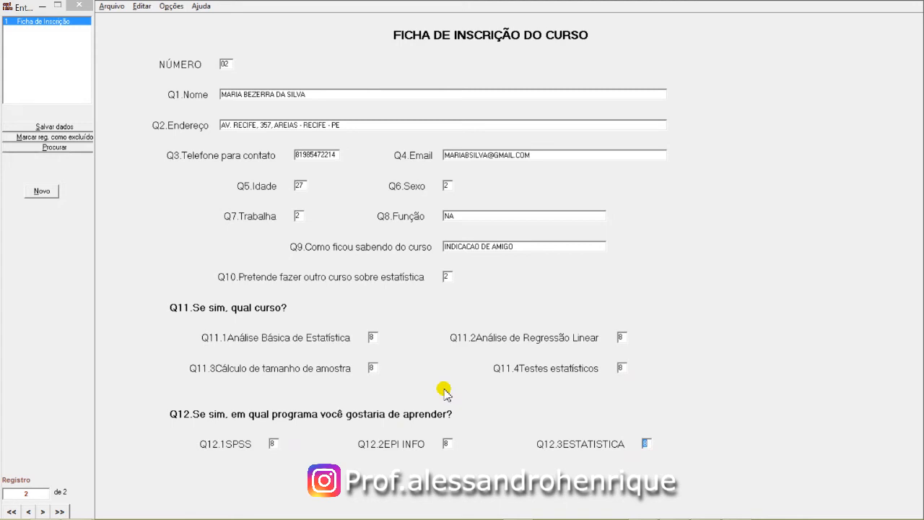
click(42, 192)
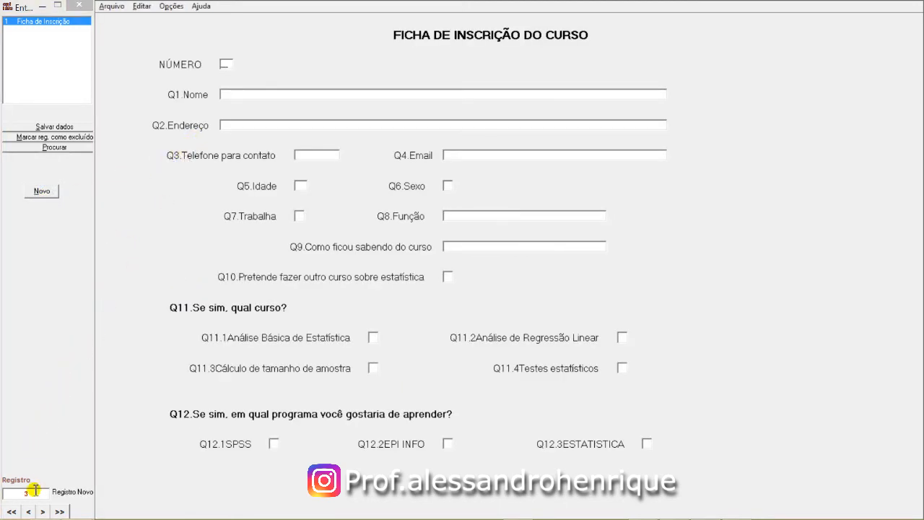
click(31, 493)
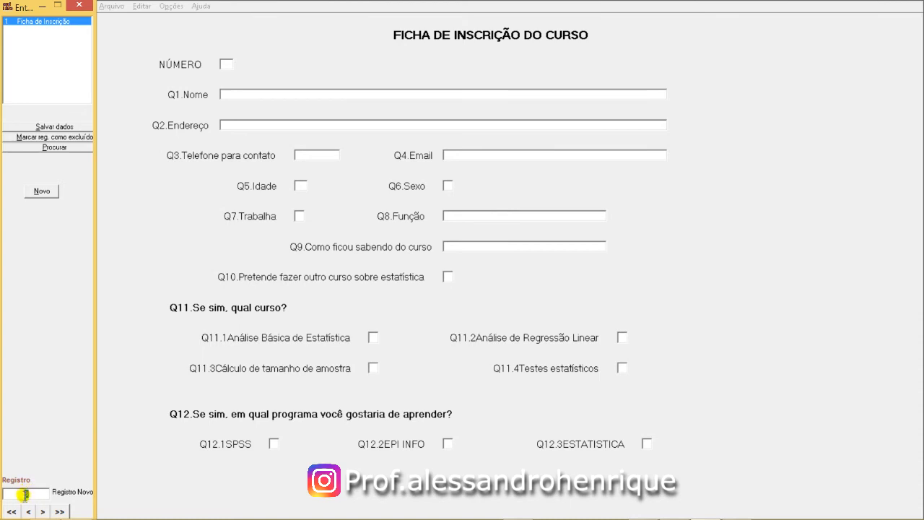
Set NÚMERO to 3 and enter participant 3's full name and street address
click(226, 65)
text(3)
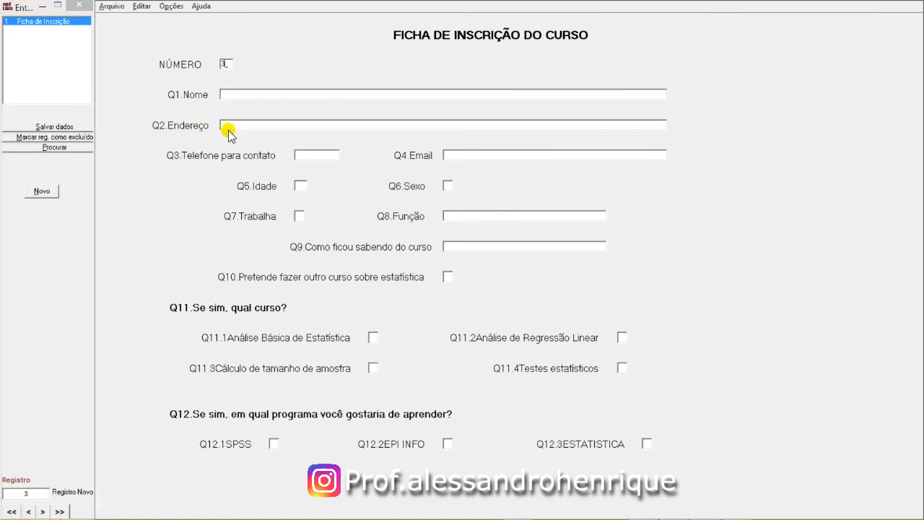
key(Tab)
key(Tab)
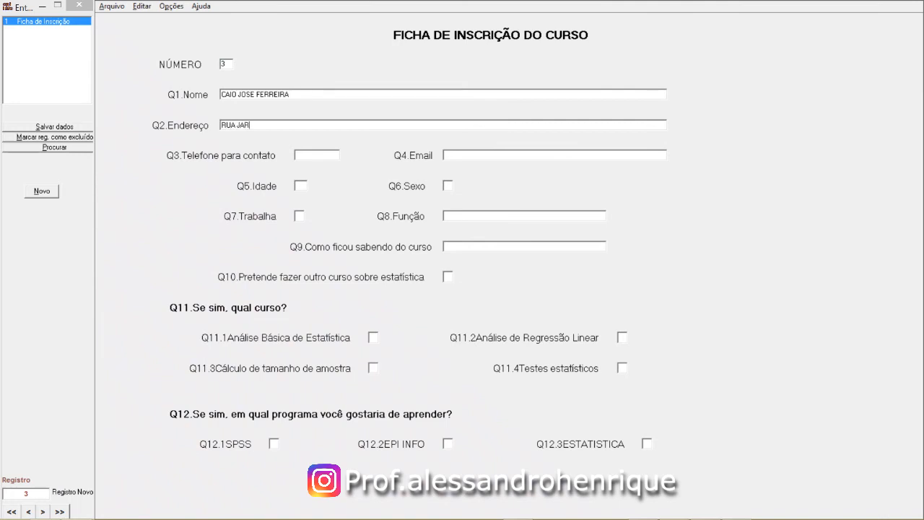
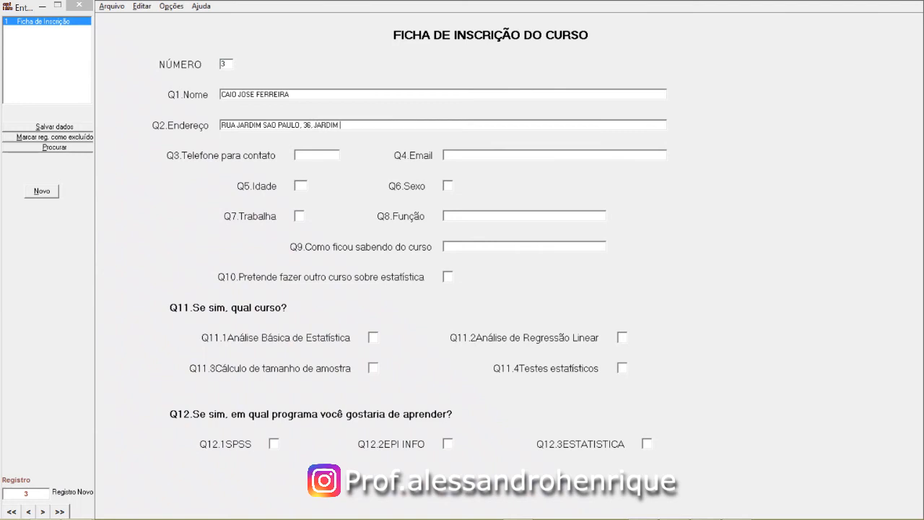
Enter participant 3's contact phone number and e-mail address
key(Tab)
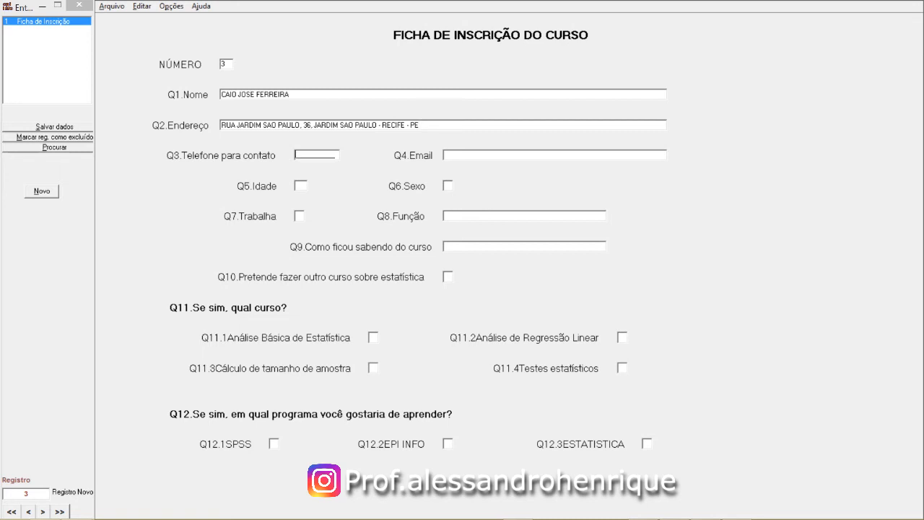
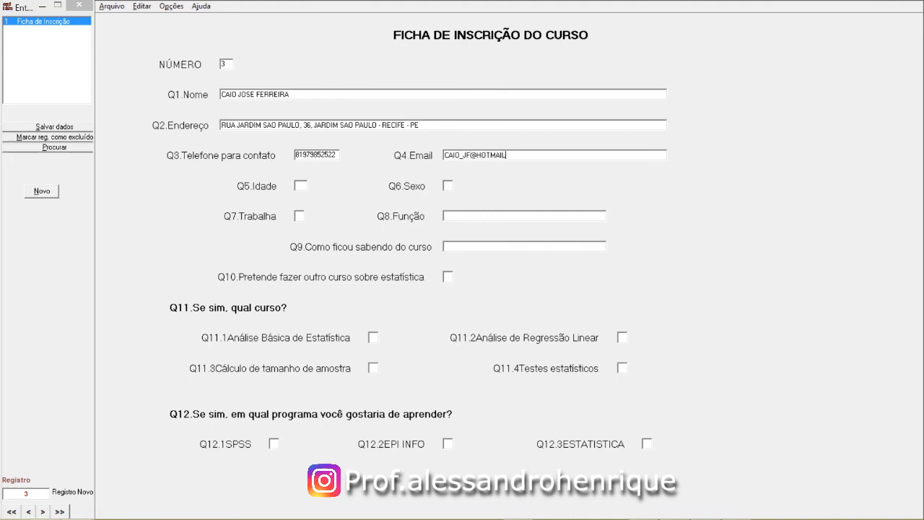
Enter record 3's age, sex and Trabalha answers, and set Função to IG
text(4)
text(4)
text(9)
double_click(297, 216)
click(459, 216)
text(IG)
key(Return)
Set Q9 to EMAIL and select the Q10 answer 9
double_click(459, 216)
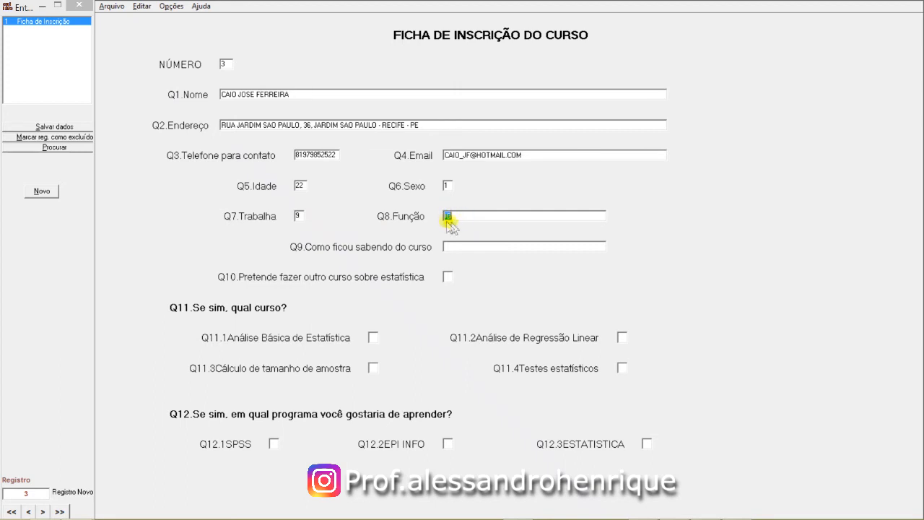
click(448, 246)
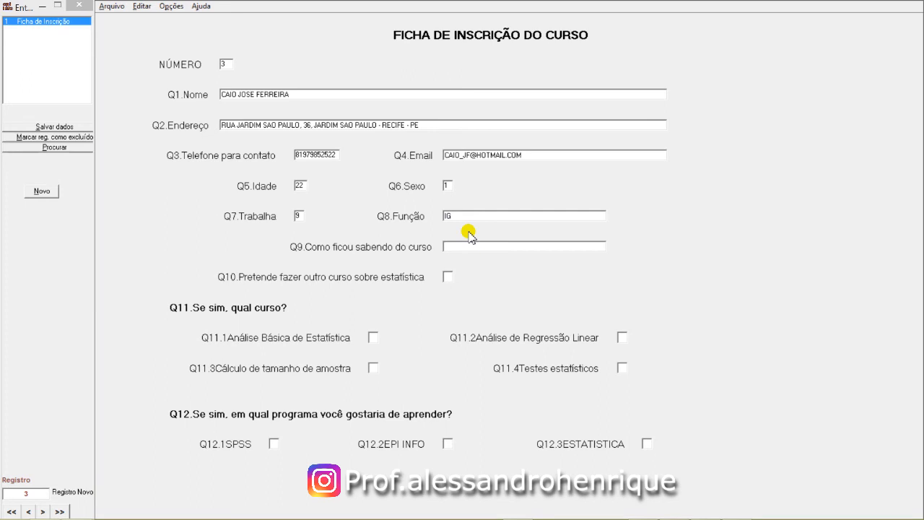
text(EMAIL)
double_click(448, 277)
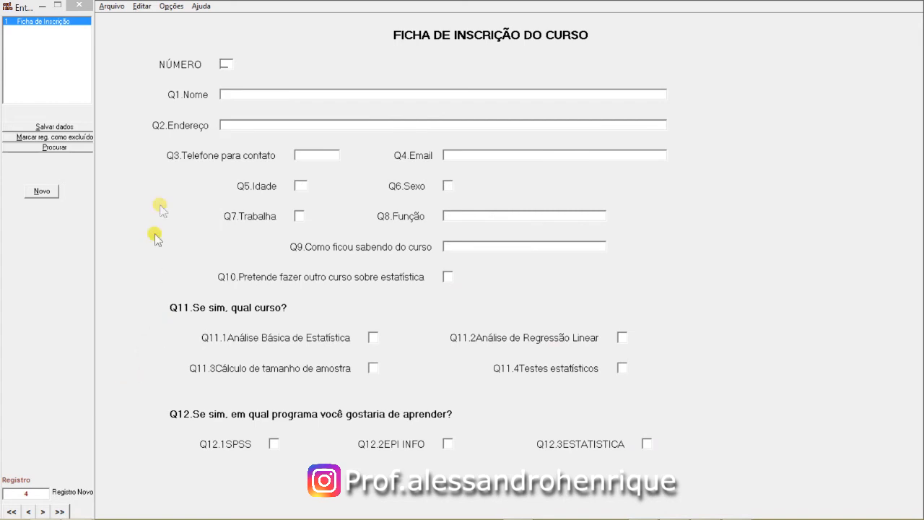
click(26, 493)
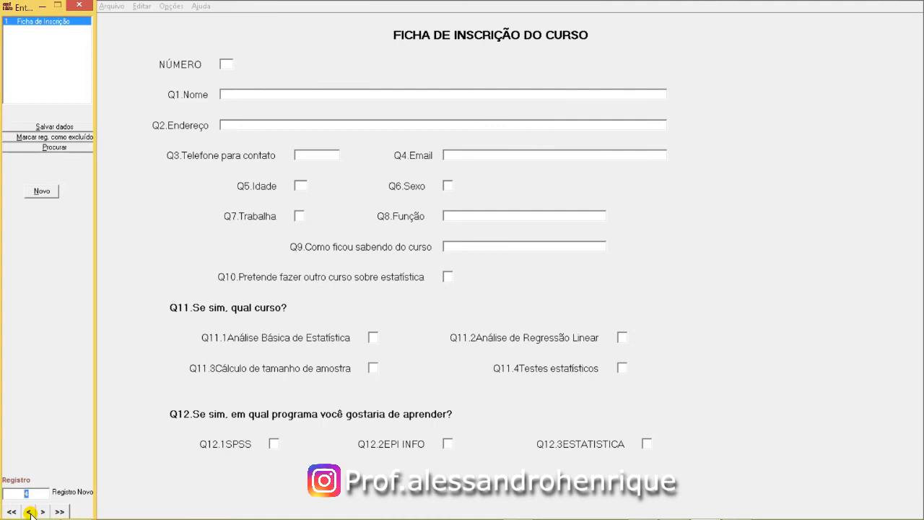
click(29, 512)
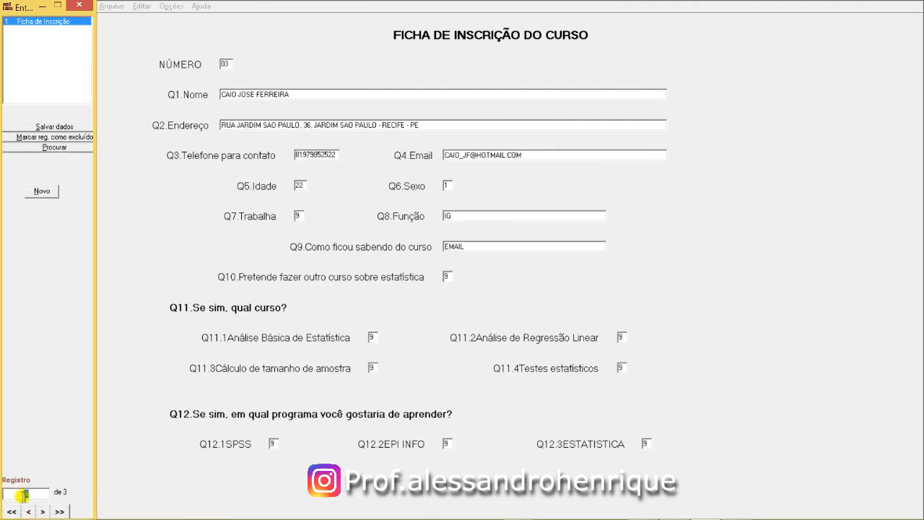
click(448, 277)
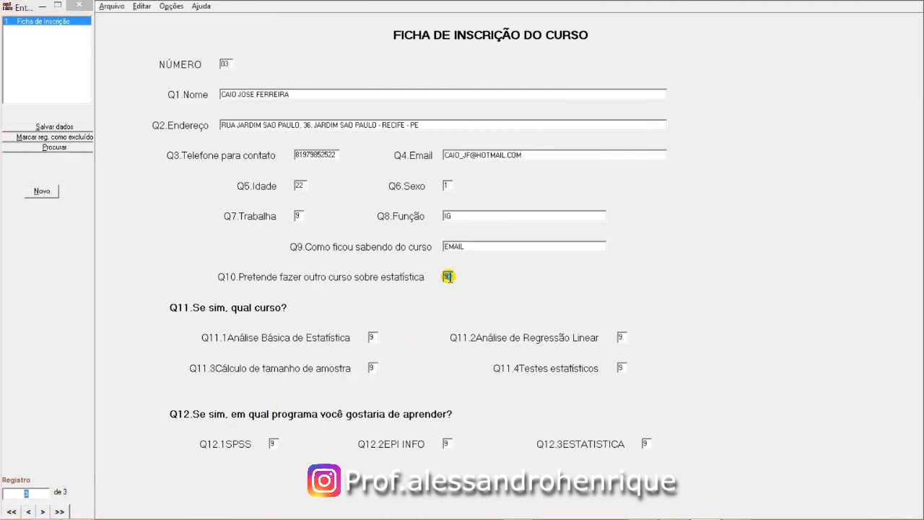
click(371, 338)
click(620, 337)
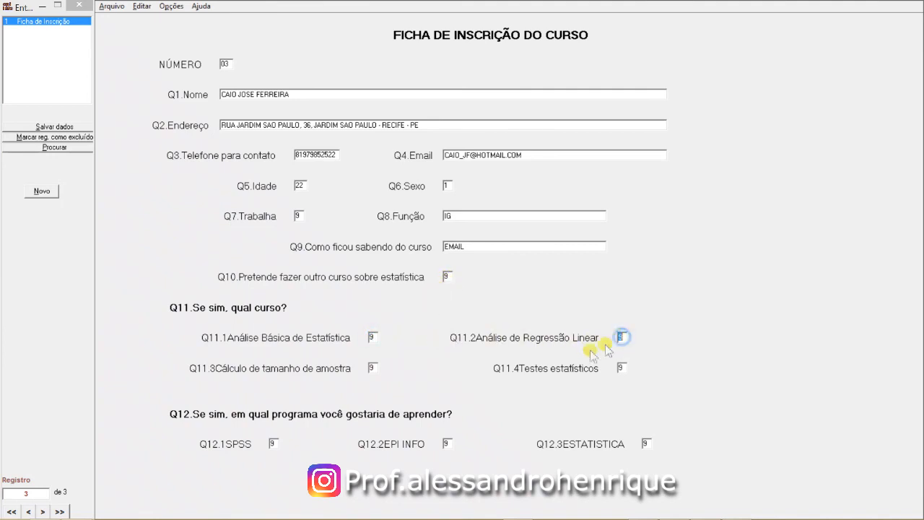
click(372, 367)
click(621, 366)
click(271, 441)
click(445, 442)
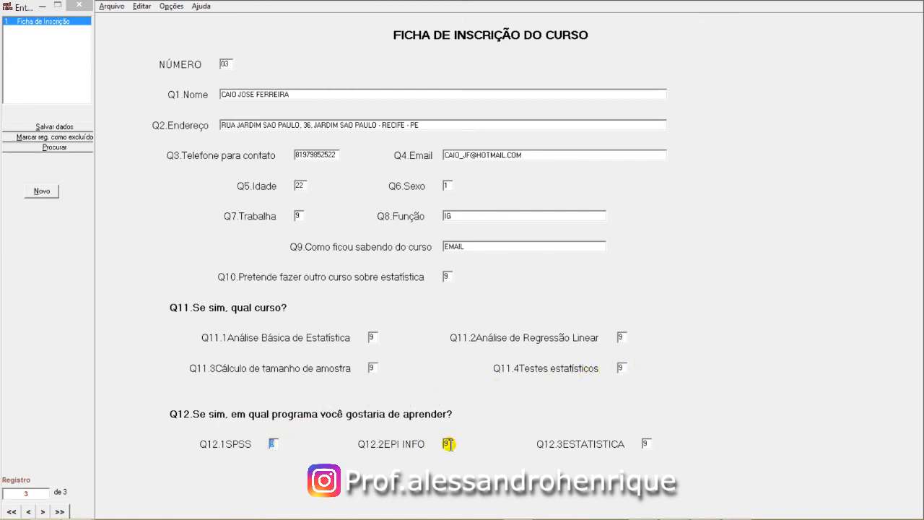
click(645, 443)
click(43, 195)
Set NÚMERO to 4 and enter the participant's full name, address, contact phone and e-mail
click(32, 495)
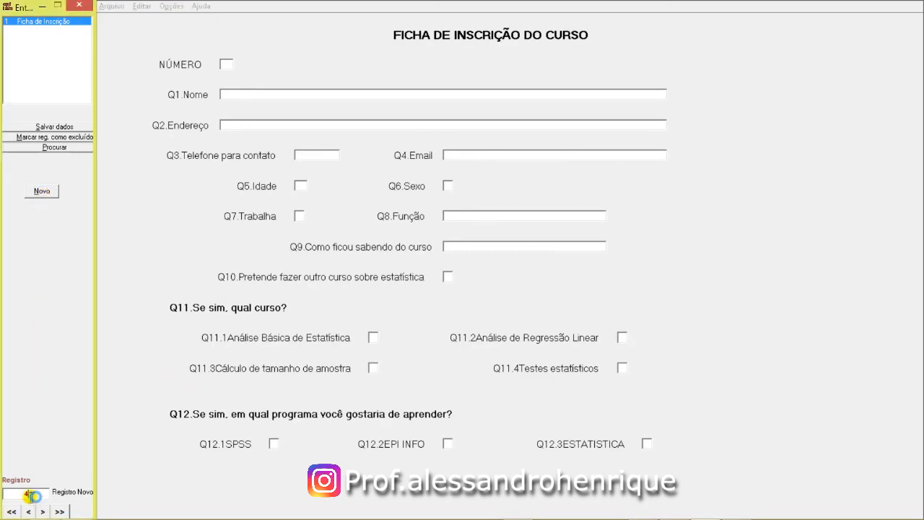
click(226, 64)
text(4)
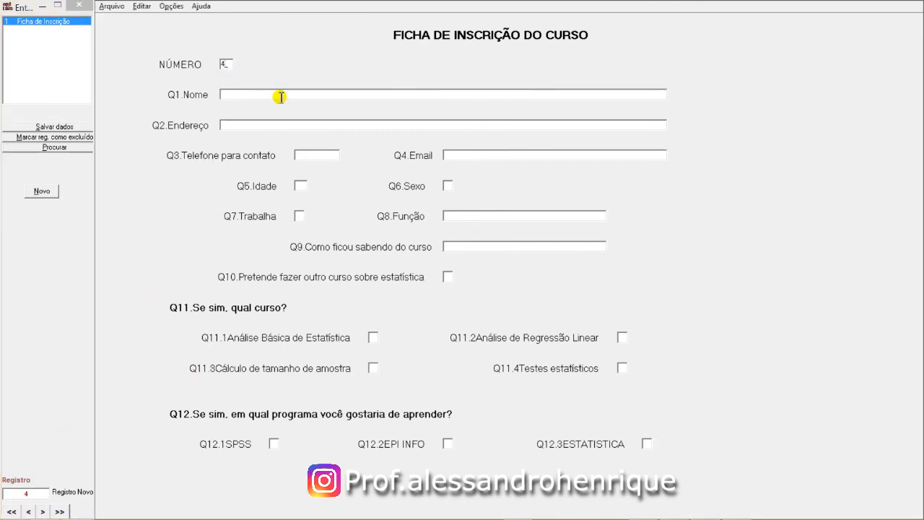
click(280, 97)
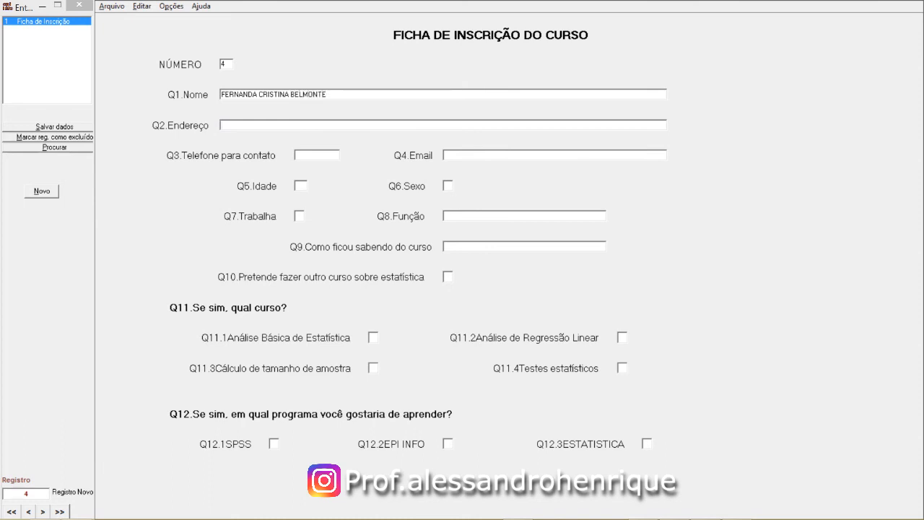
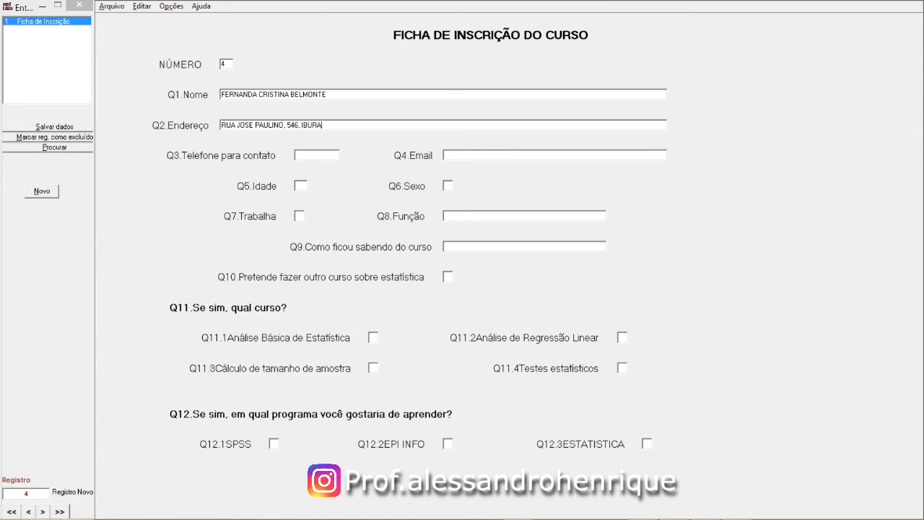
key(Tab)
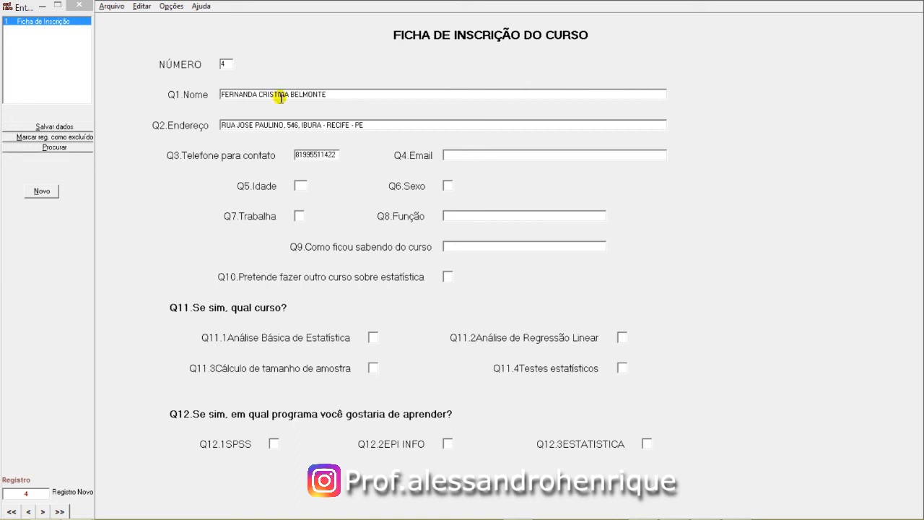
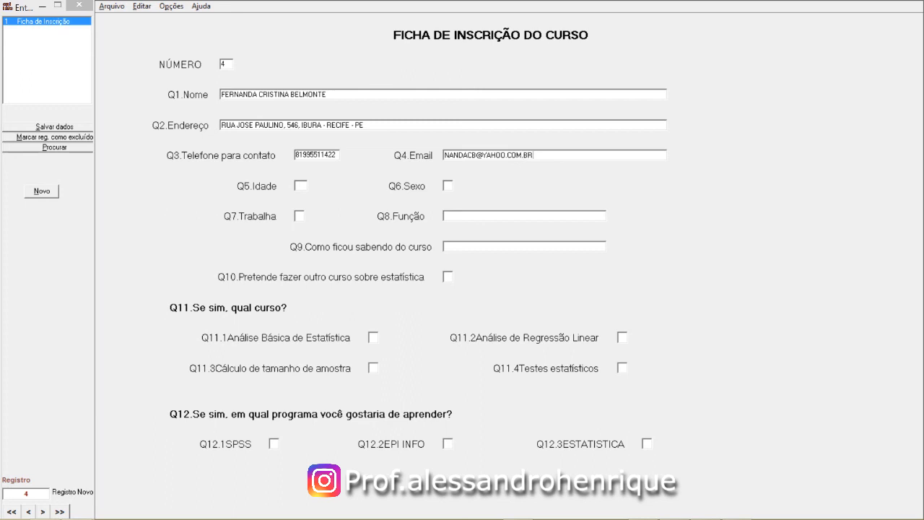
Answer age 29, sex 2, works 1, Função ATENDENTE, Q9 EMAIL, Q10–Q12 as 1, and save record 4
text(29)
key(Tab)
text(2)
text(1)
text(ATENDENTE)
text(EMAIL)
click(281, 97)
text(1)
key(Return)
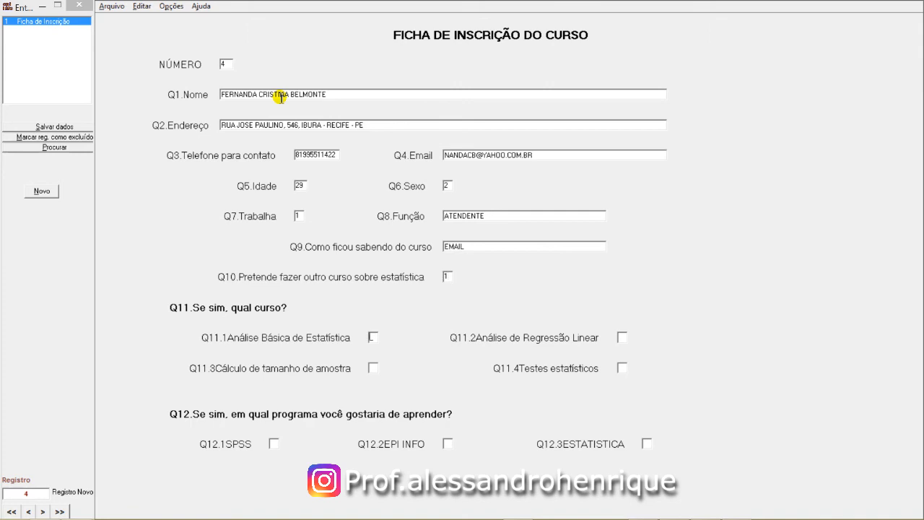
text(11111)
key(Return)
key(Return)
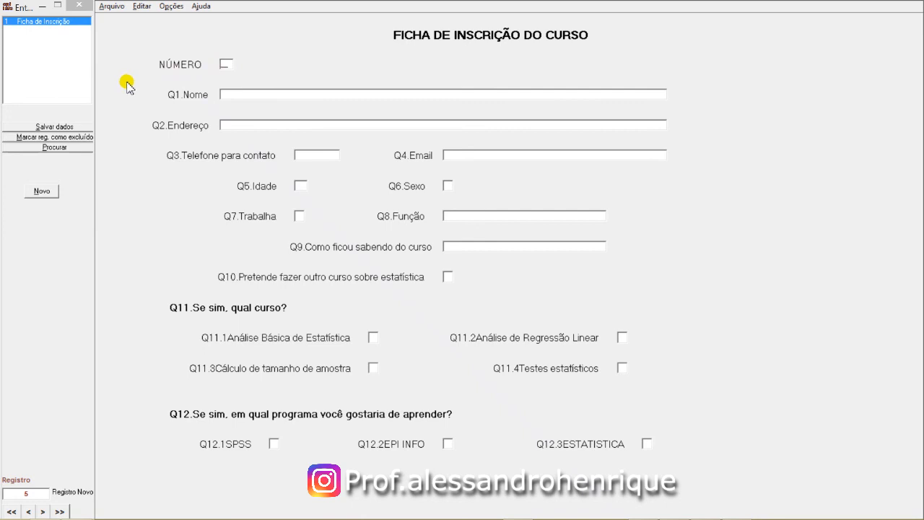
Save the data with Arquivo > Salvar and bring up the Arquivo menu to exit
click(112, 7)
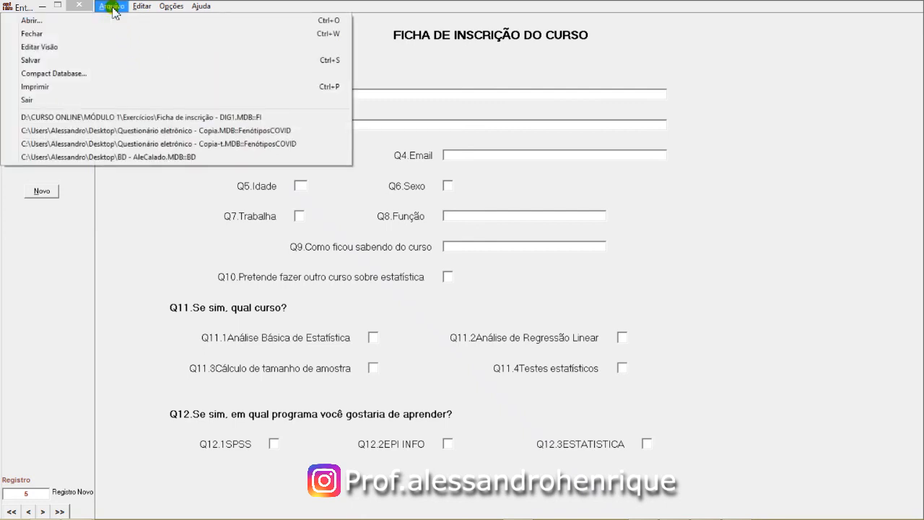
click(49, 63)
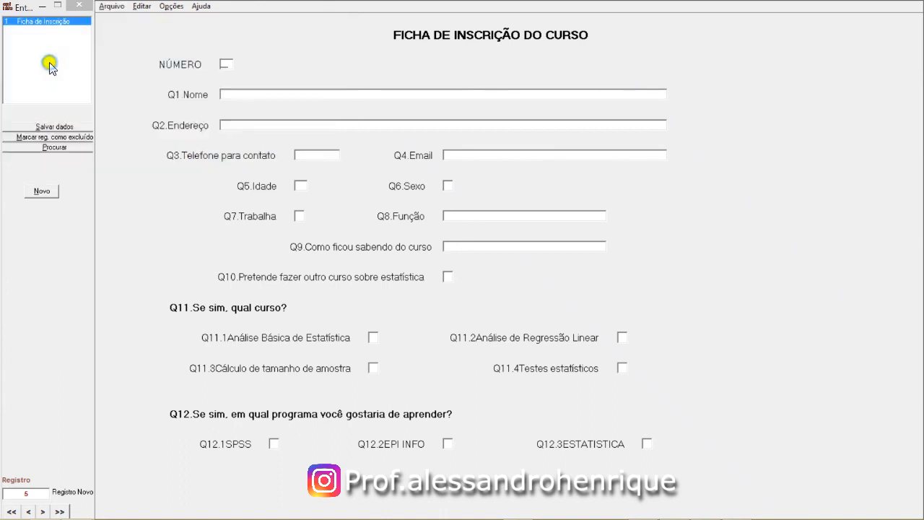
click(114, 9)
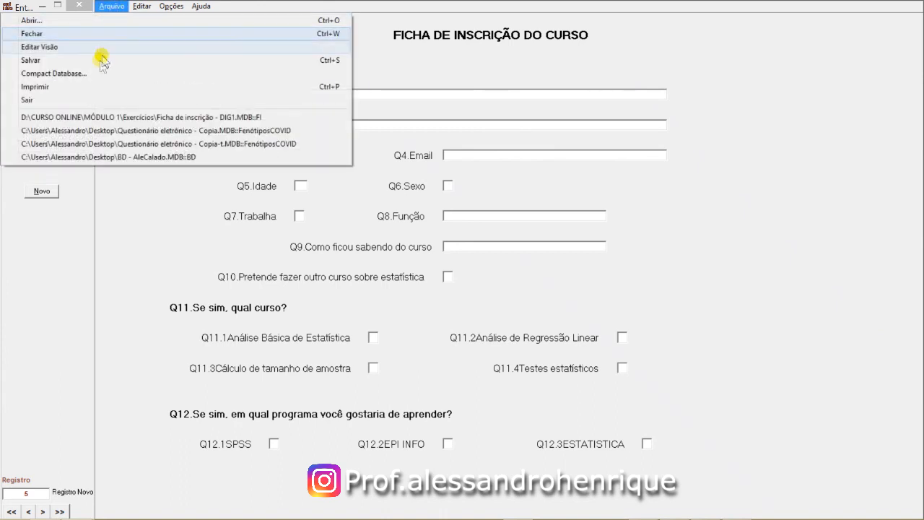